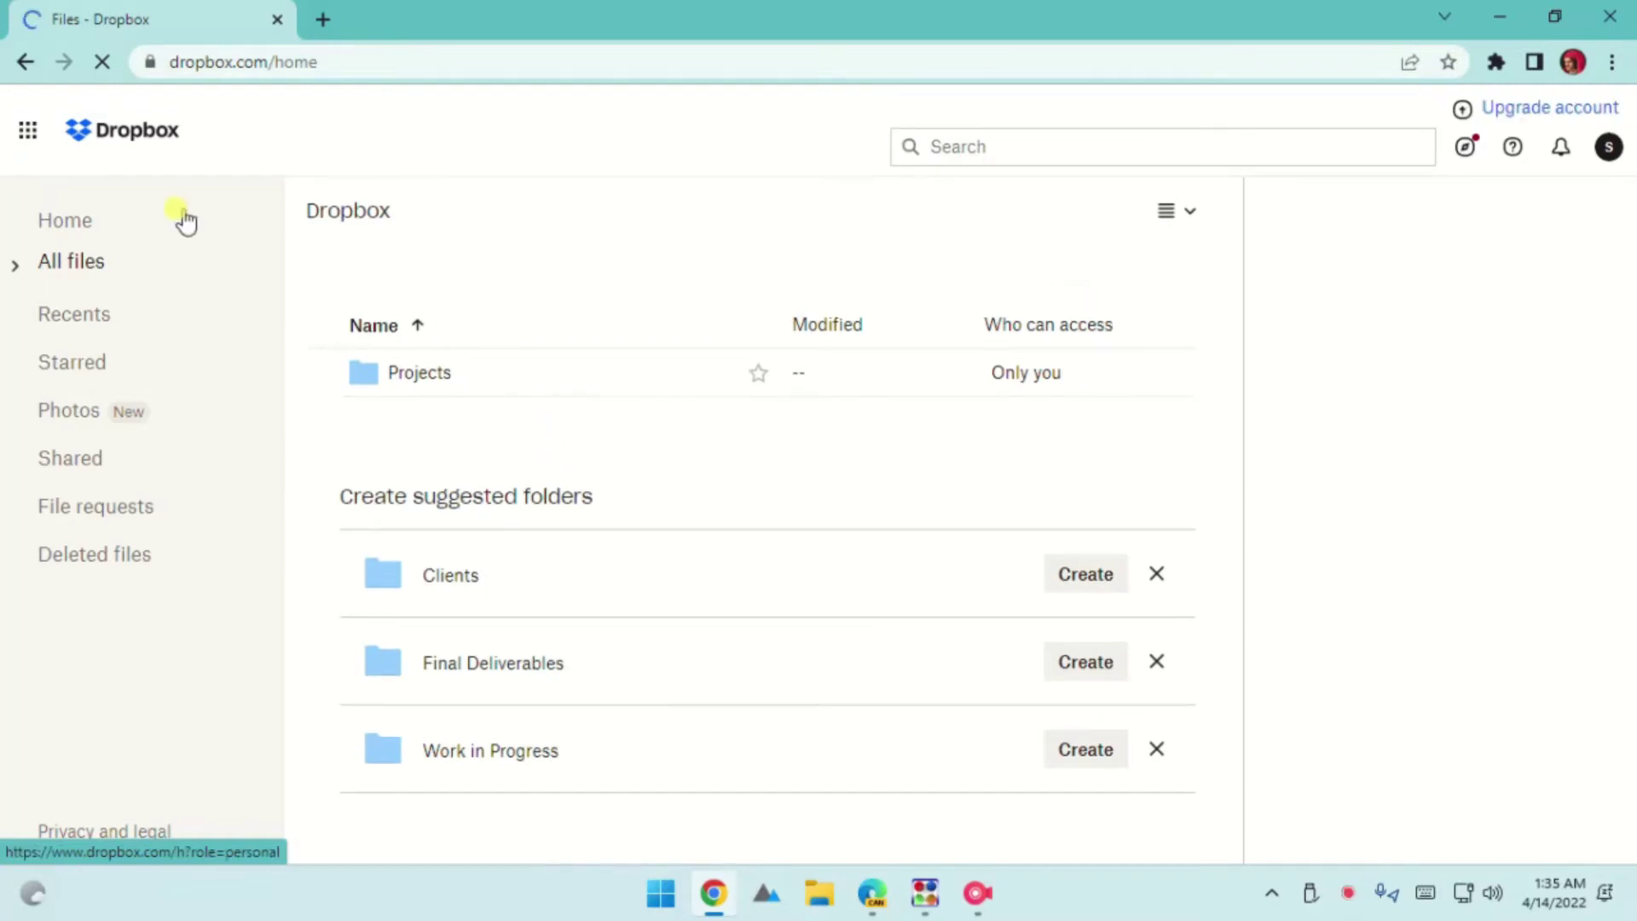
- Open Dropbox Shop from the Dropbox app launcher in a new tab
{"action": "left_click", "coordinate": [33, 136]}
{"action": "scroll", "coordinate": [366, 366], "scroll_direction": "down", "scroll_amount": 3}
{"action": "scroll", "coordinate": [366, 366], "scroll_direction": "down", "scroll_amount": 1}
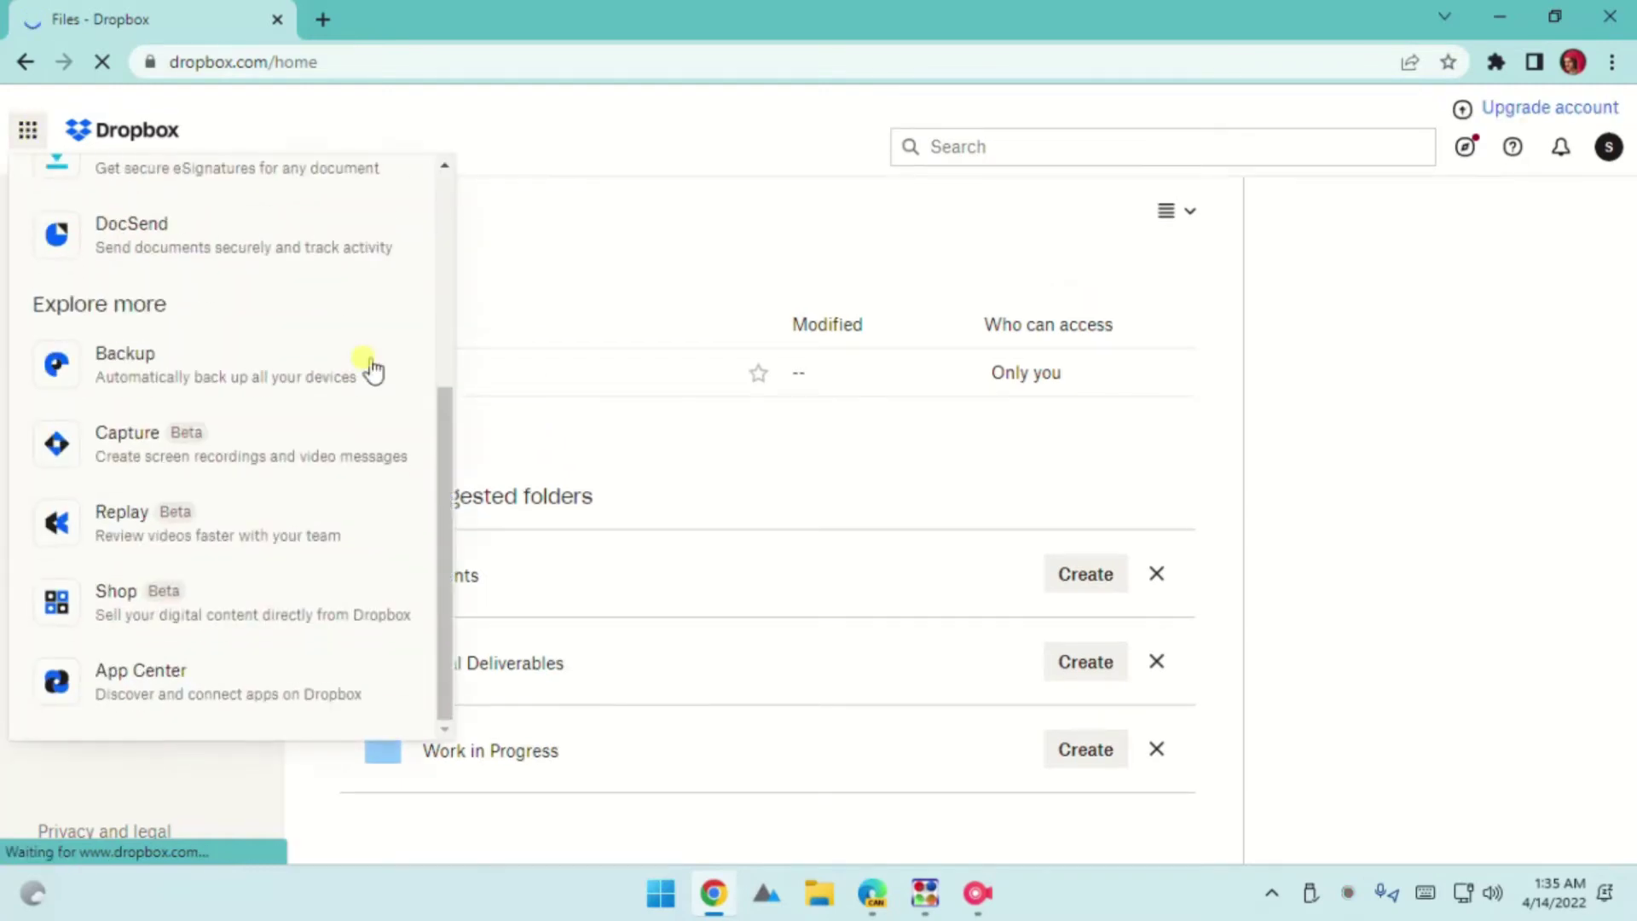
{"action": "left_click", "coordinate": [189, 613]}
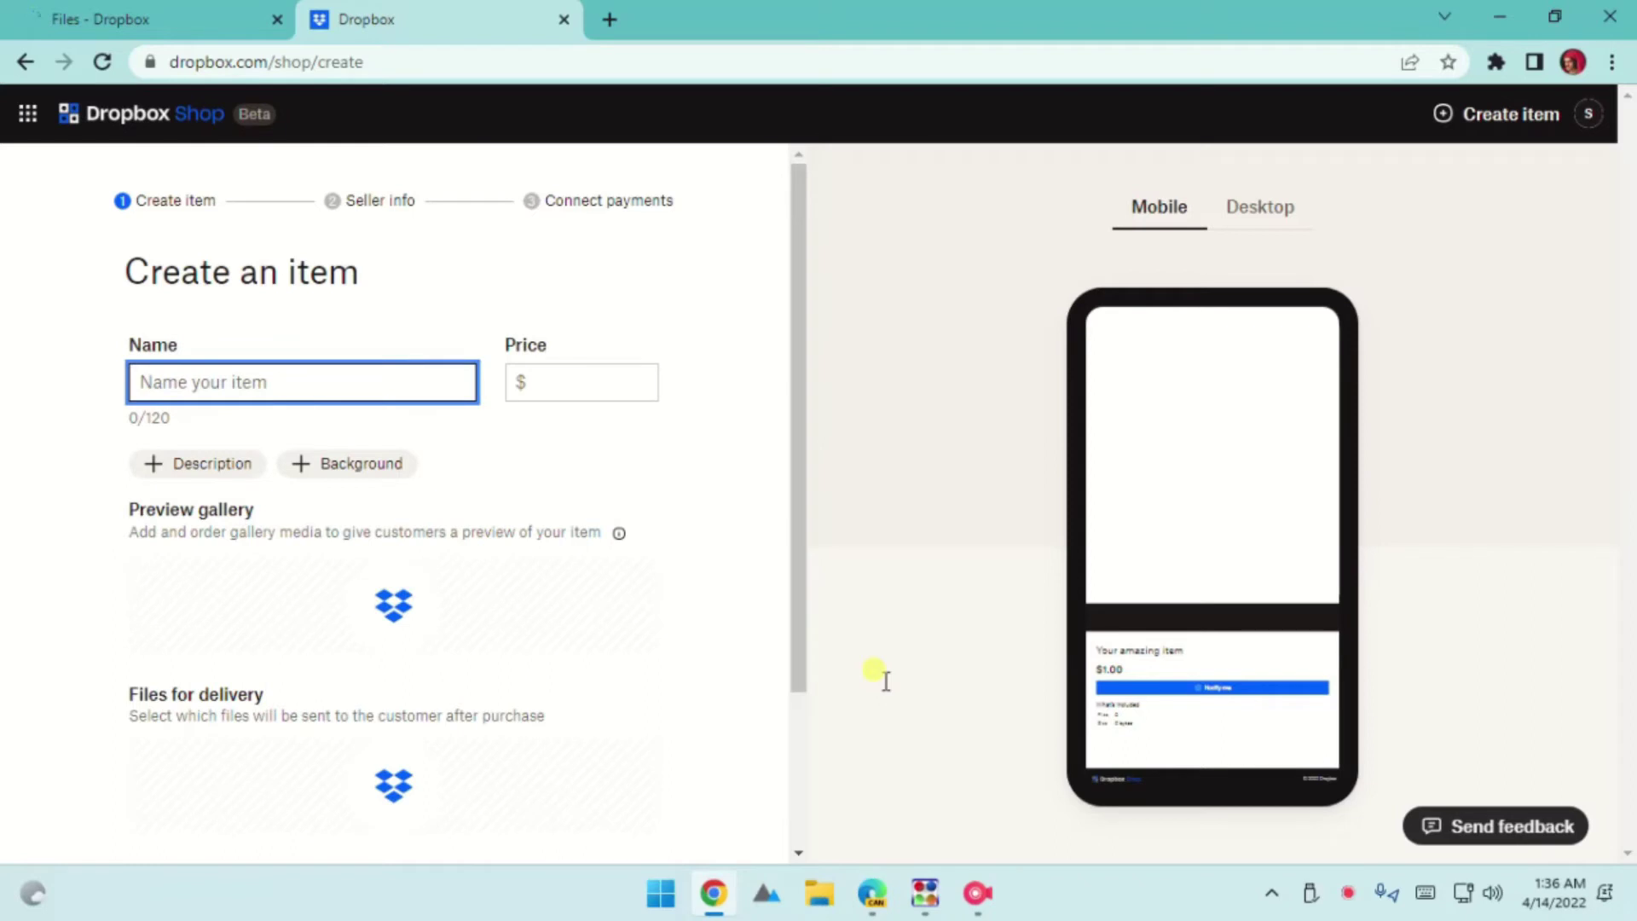
{"action": "type", "text": "Hoodie"}
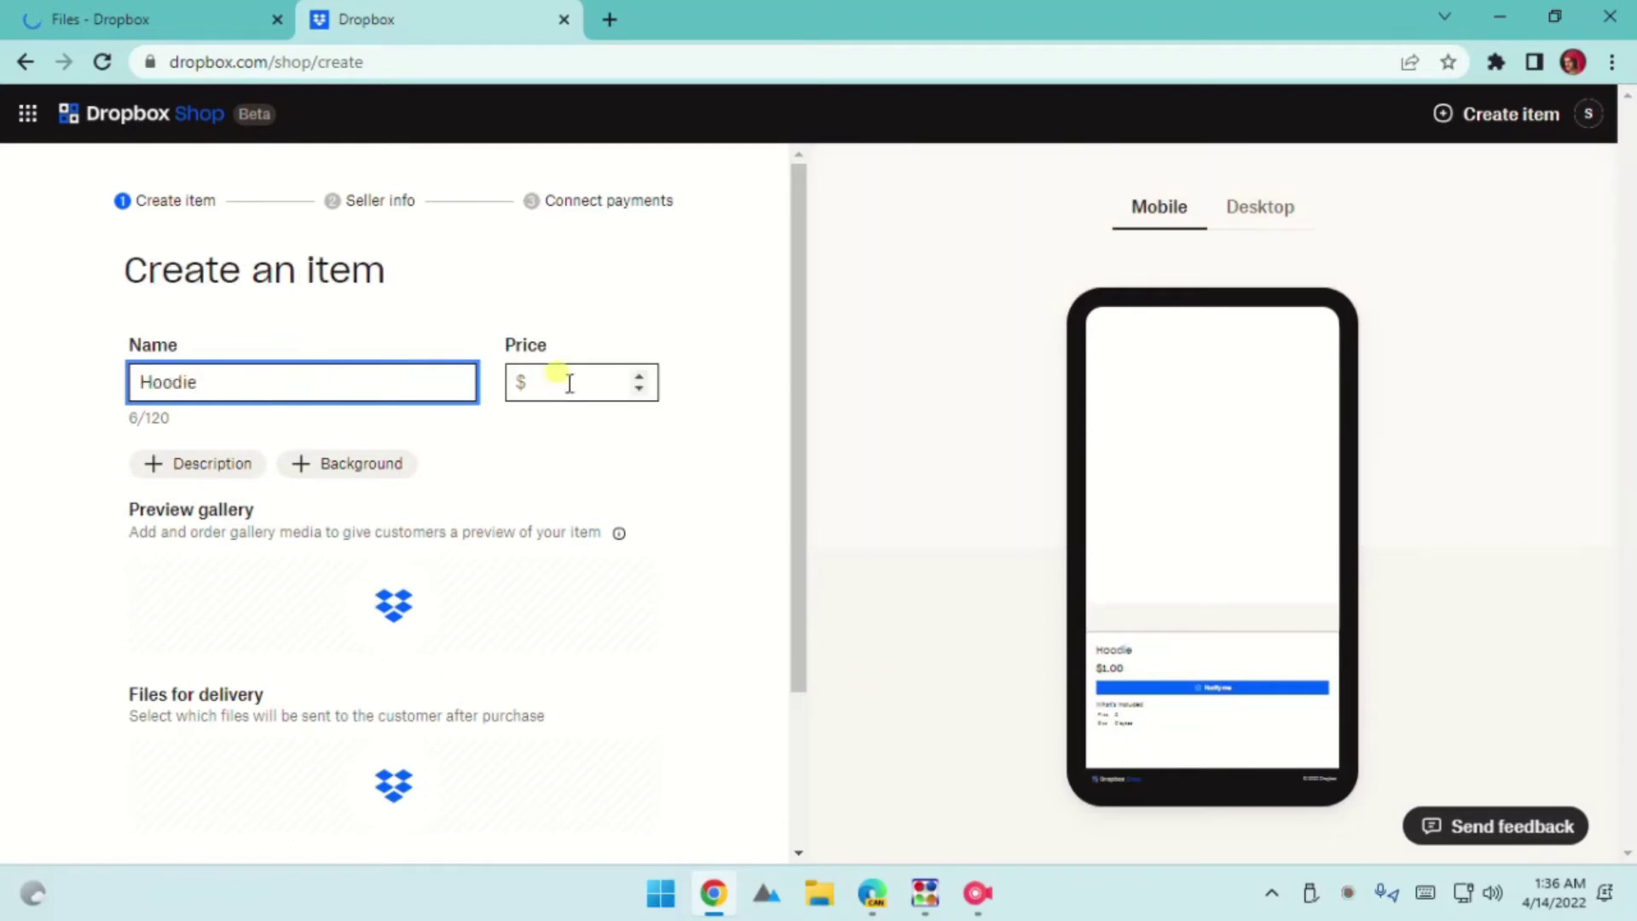
- Move to the Hoodie item's price and allow customers to add tips
{"action": "left_click", "coordinate": [569, 385]}
{"action": "type", "text": "5"}
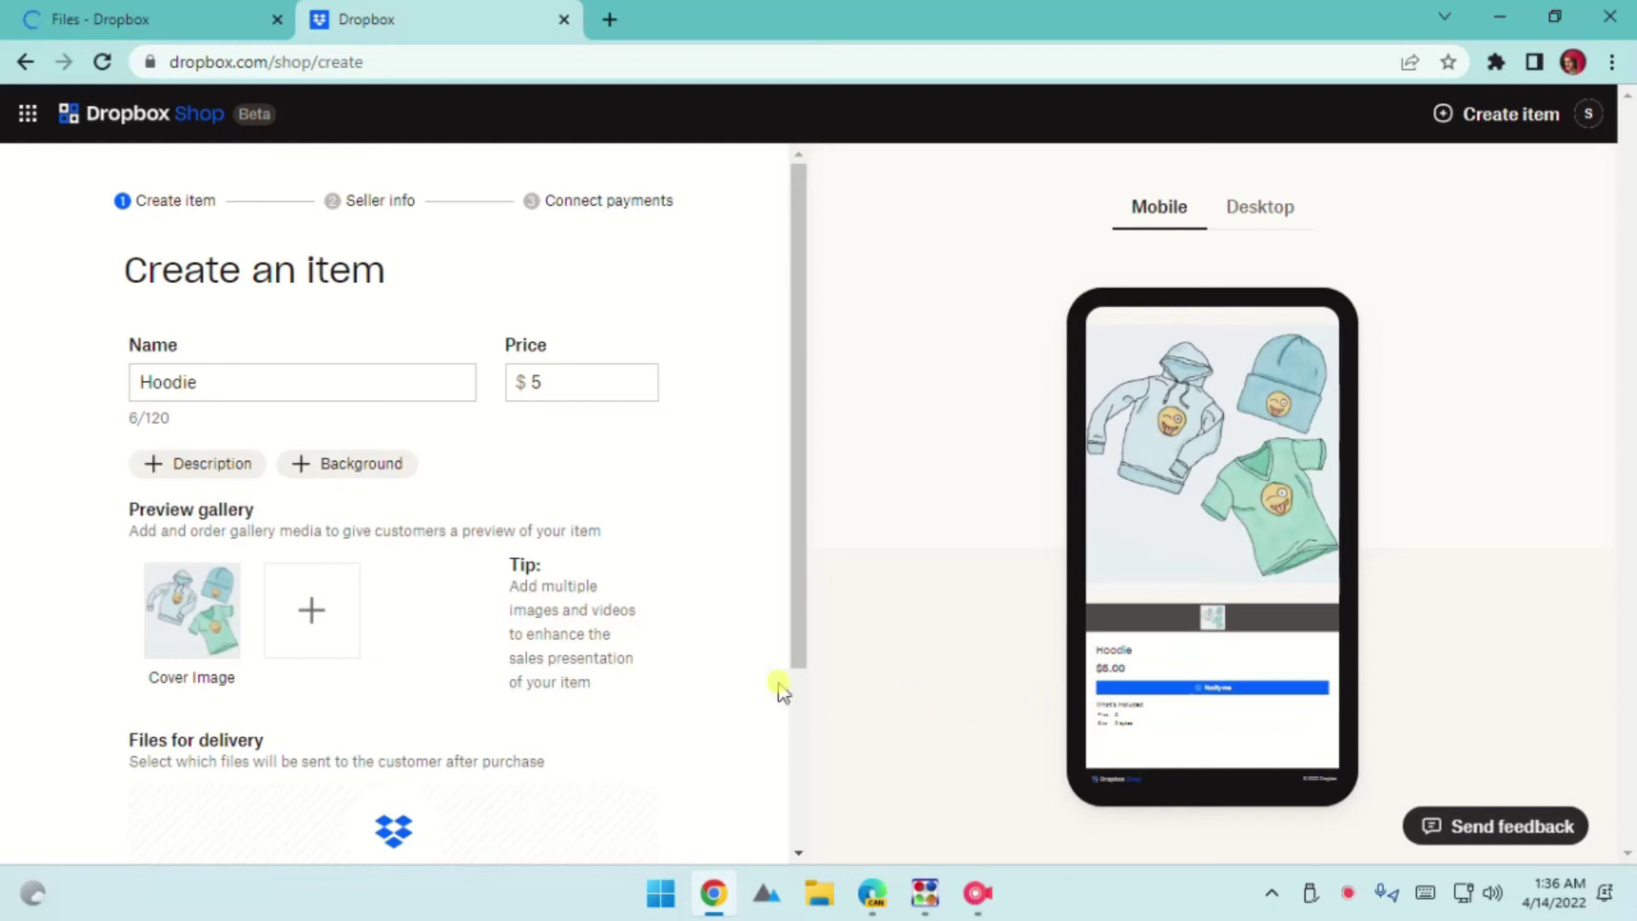
{"action": "scroll", "coordinate": [512, 550], "scroll_direction": "down", "scroll_amount": 3}
{"action": "left_click", "coordinate": [150, 697]}
- Submit the Hoodie item, write the creator bio, and save the seller profile
{"action": "left_click", "coordinate": [368, 778]}
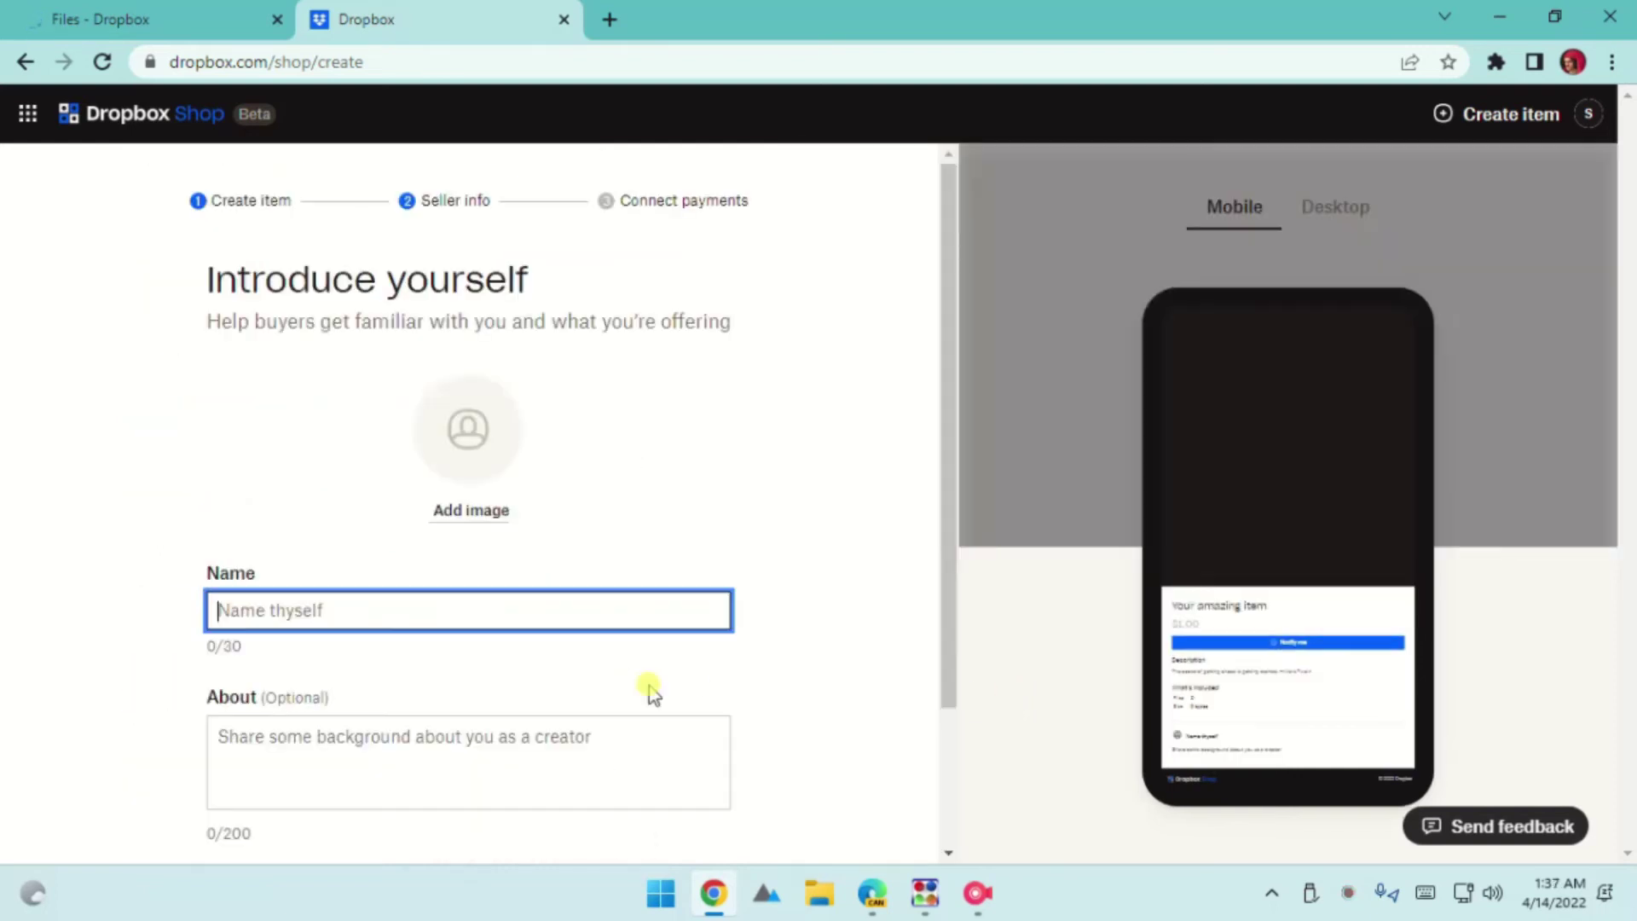
{"action": "scroll", "coordinate": [648, 693], "scroll_direction": "down", "scroll_amount": 2}
{"action": "scroll", "coordinate": [648, 691], "scroll_direction": "up", "scroll_amount": 2}
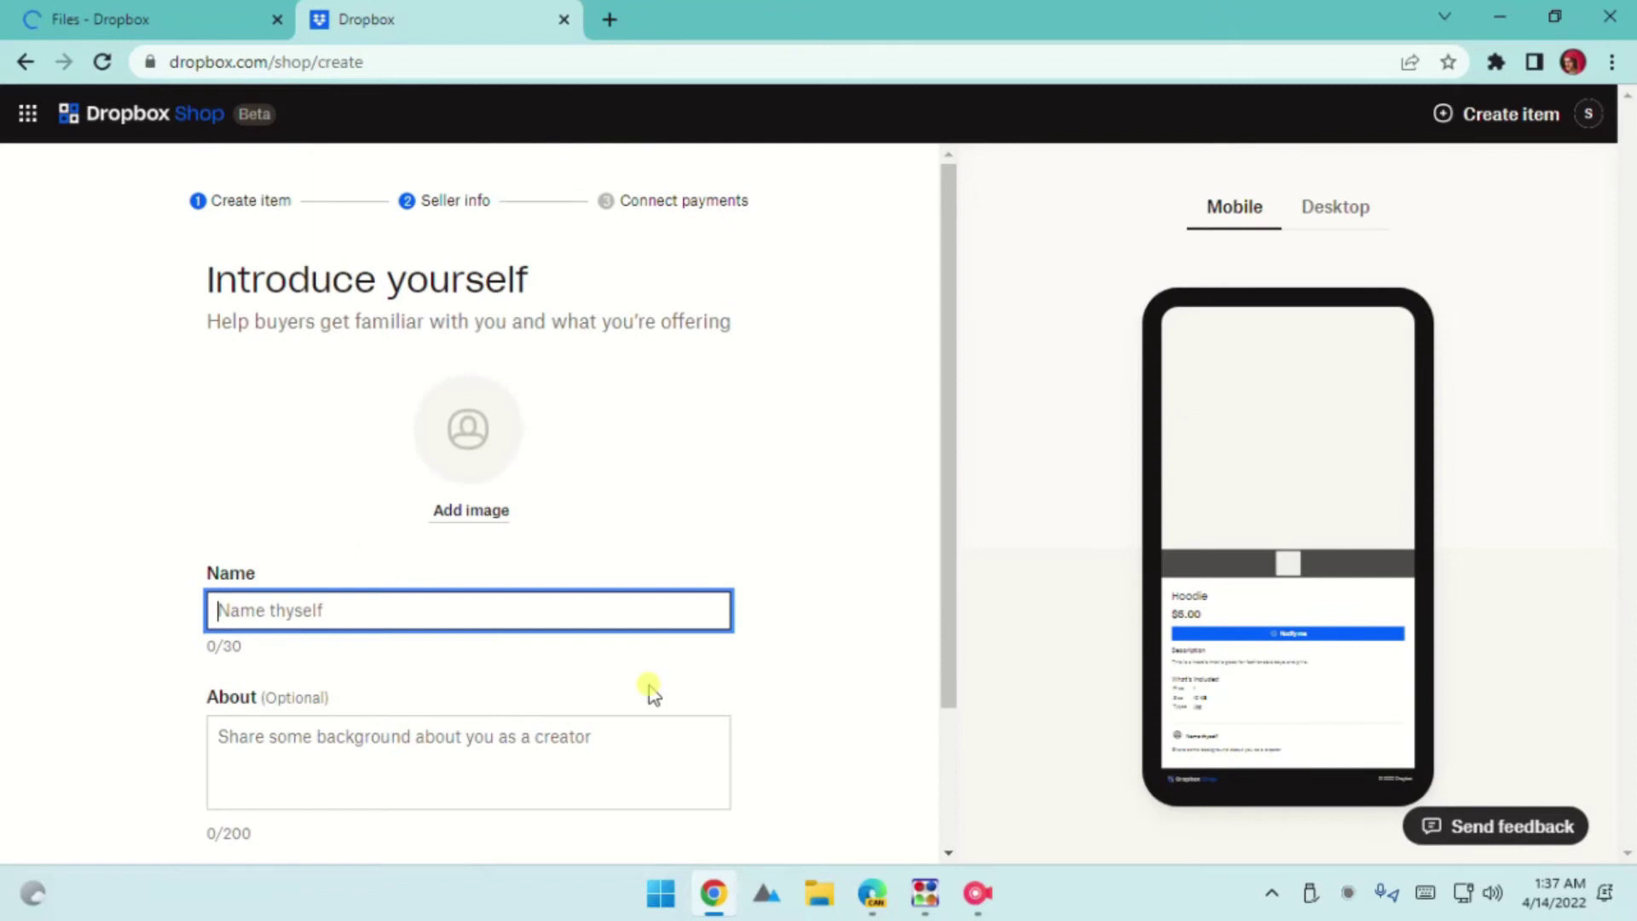
{"action": "scroll", "coordinate": [626, 615], "scroll_direction": "down", "scroll_amount": 1}
{"action": "type", "text": "Suleman Elahi"}
{"action": "left_click", "coordinate": [577, 626]}
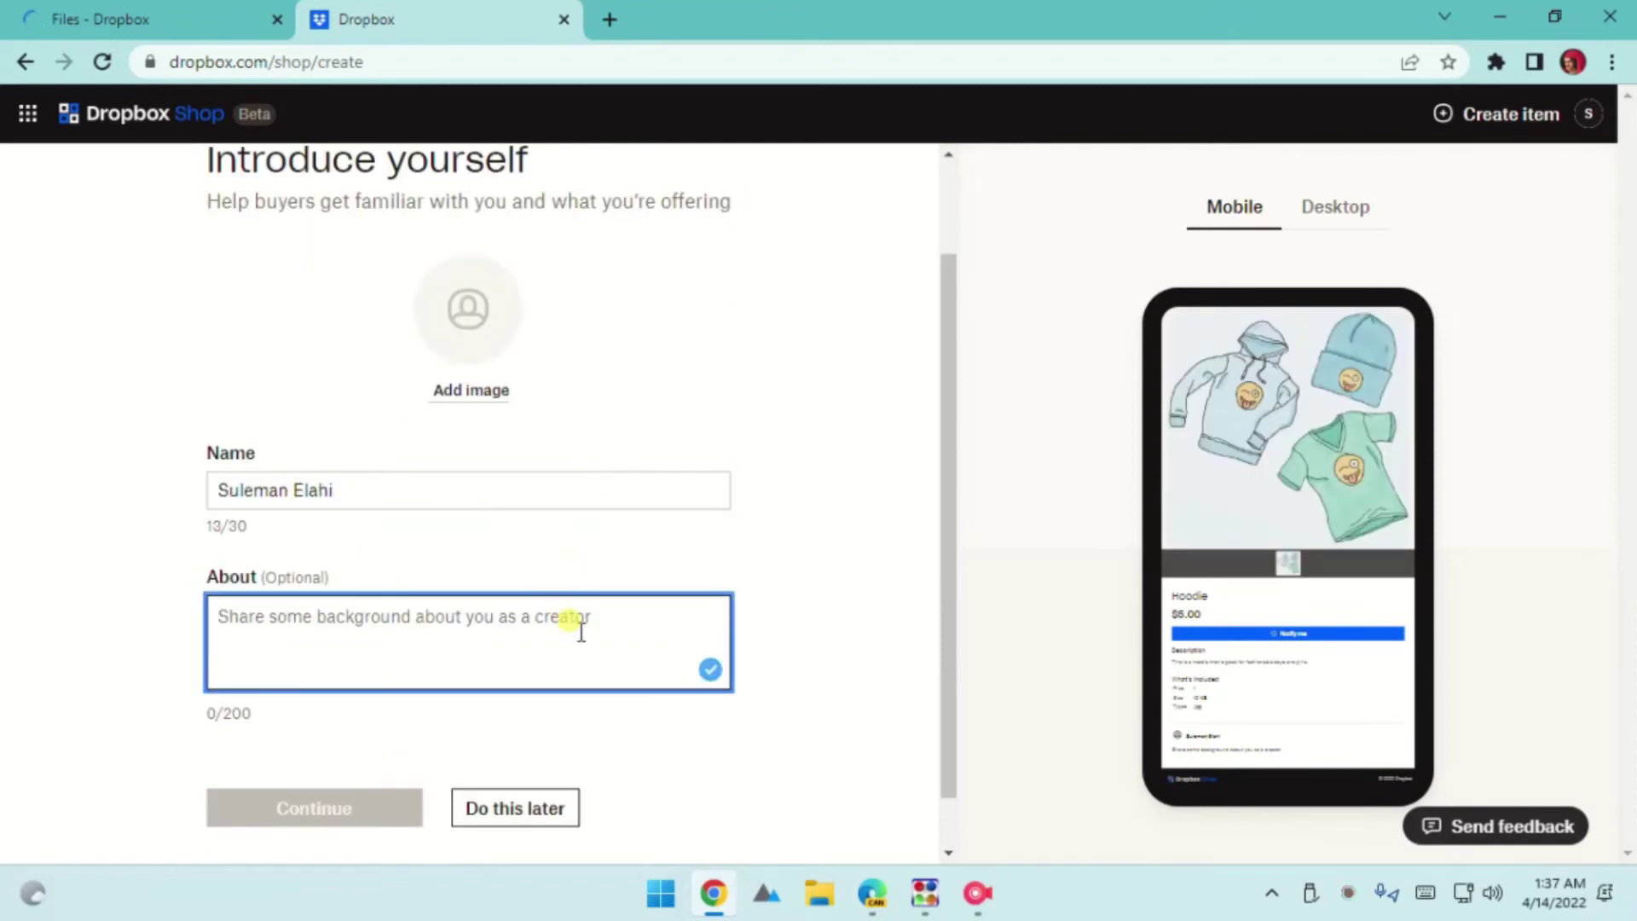
{"action": "type", "text": "I am a social creator and sell my custom-made hoodies on various platforms."}
{"action": "left_click", "coordinate": [379, 812]}
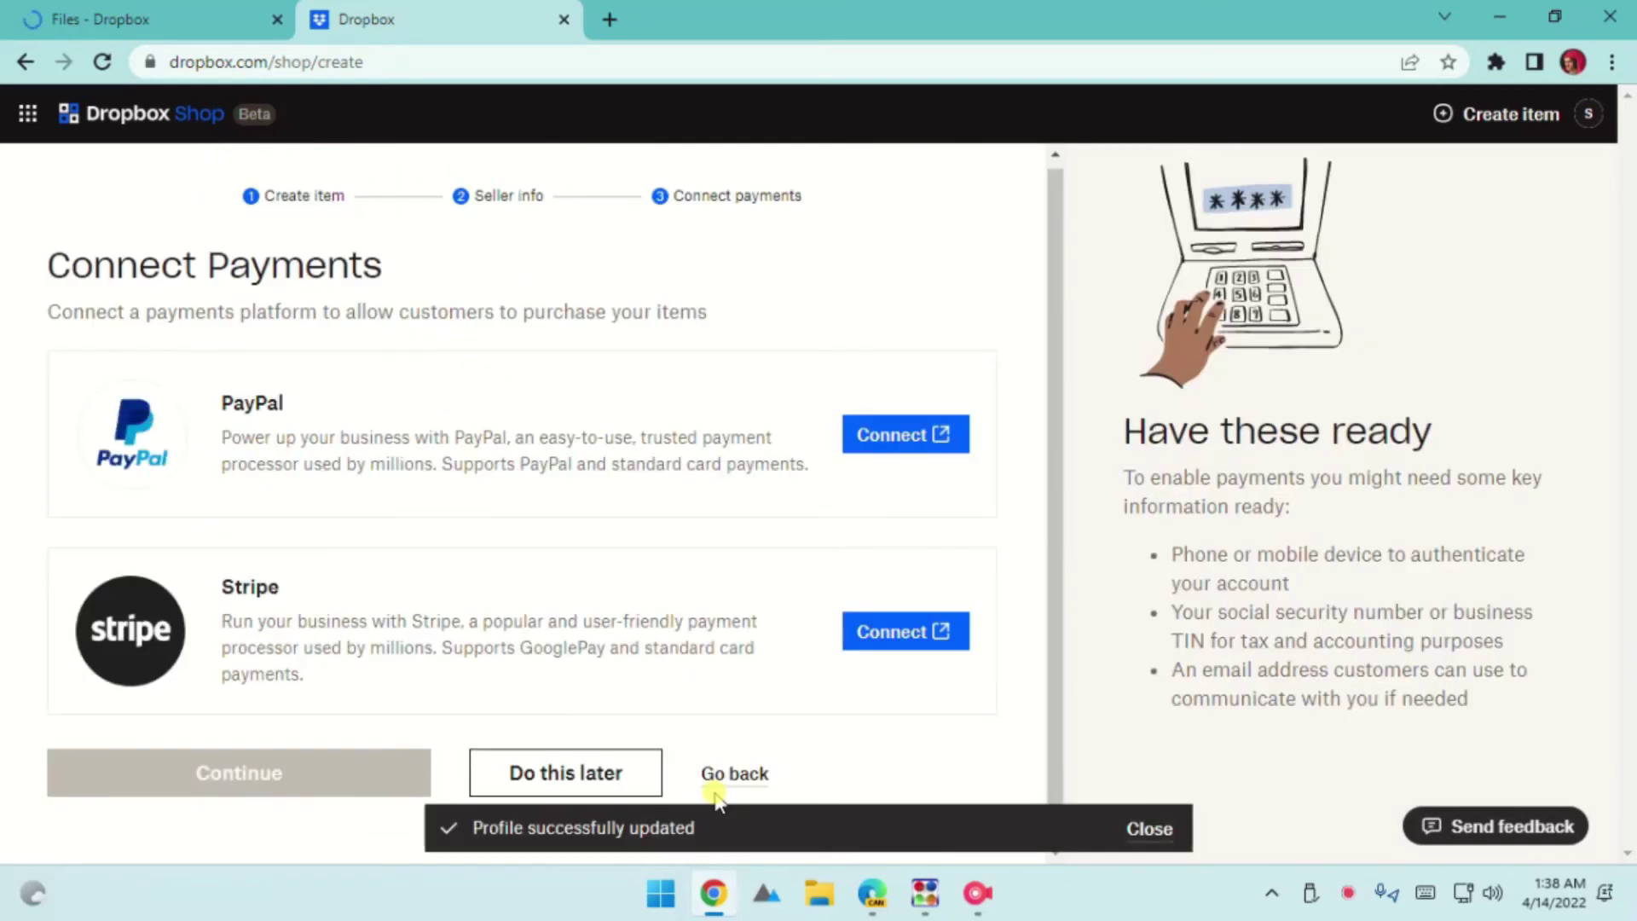
- Skip connecting payments to reach the Hoodie listing page
{"action": "left_click", "coordinate": [569, 774]}
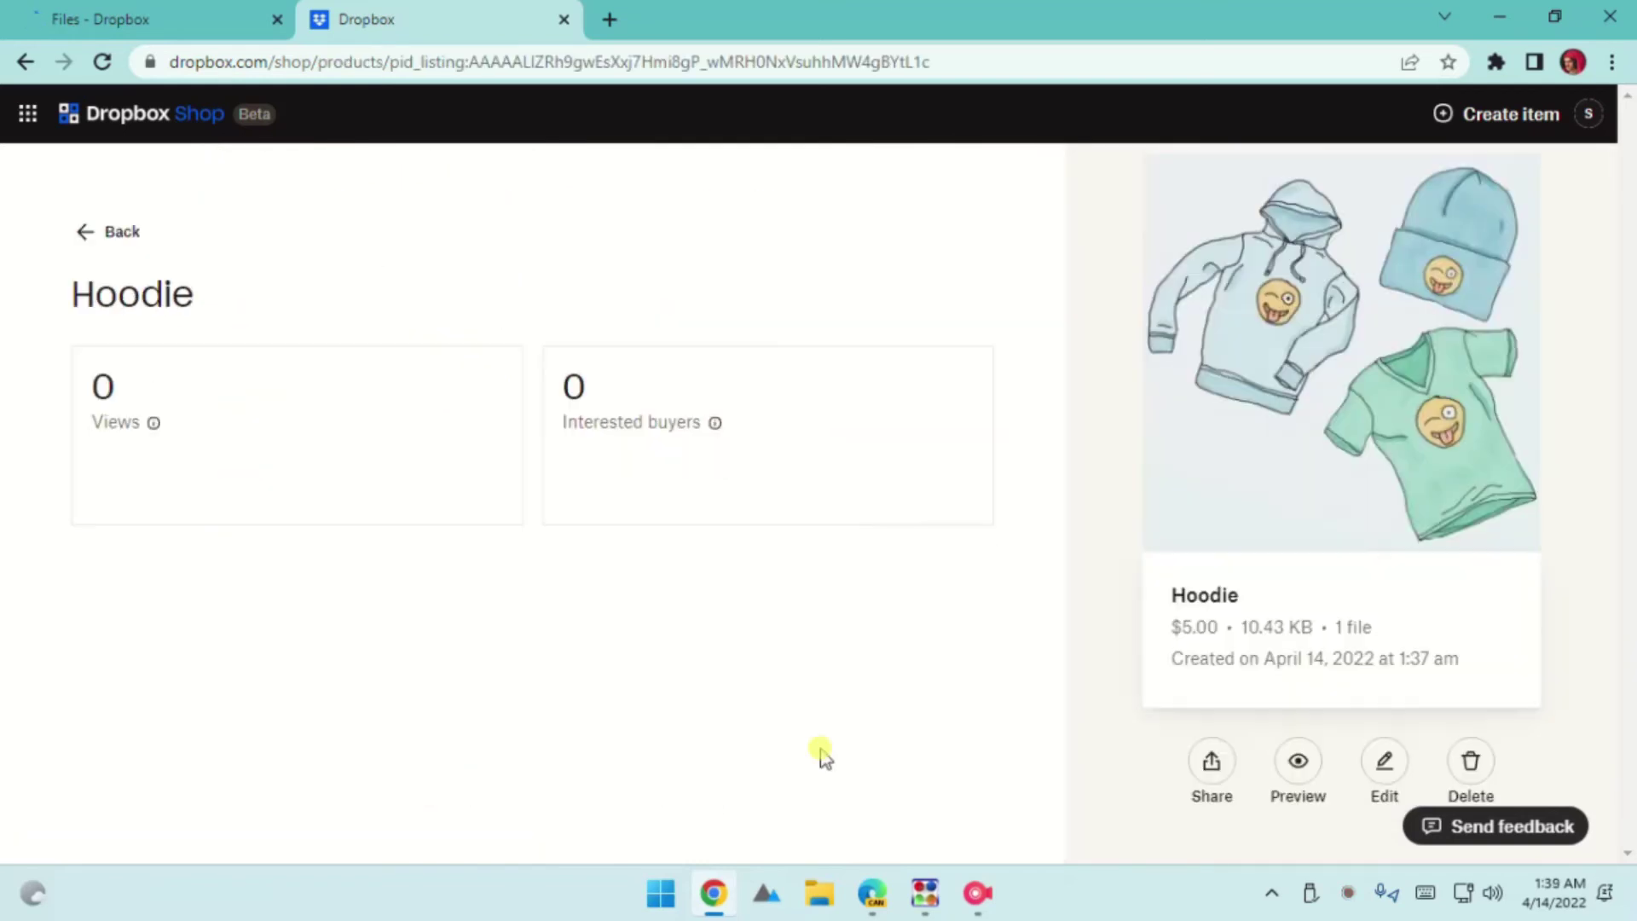